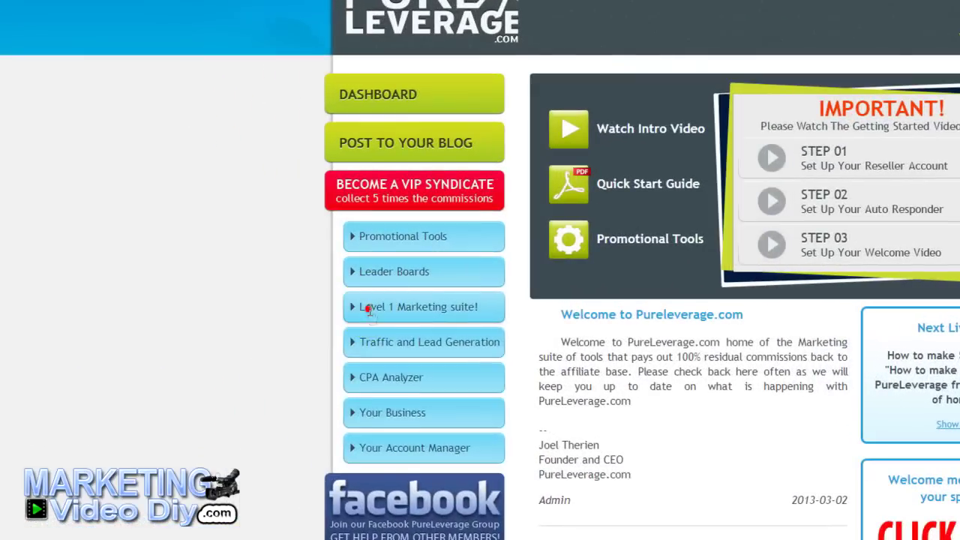
# - Start a new campaign from Auto Responder under the Level 1 Marketing suite
pyautogui.click(255, 298)
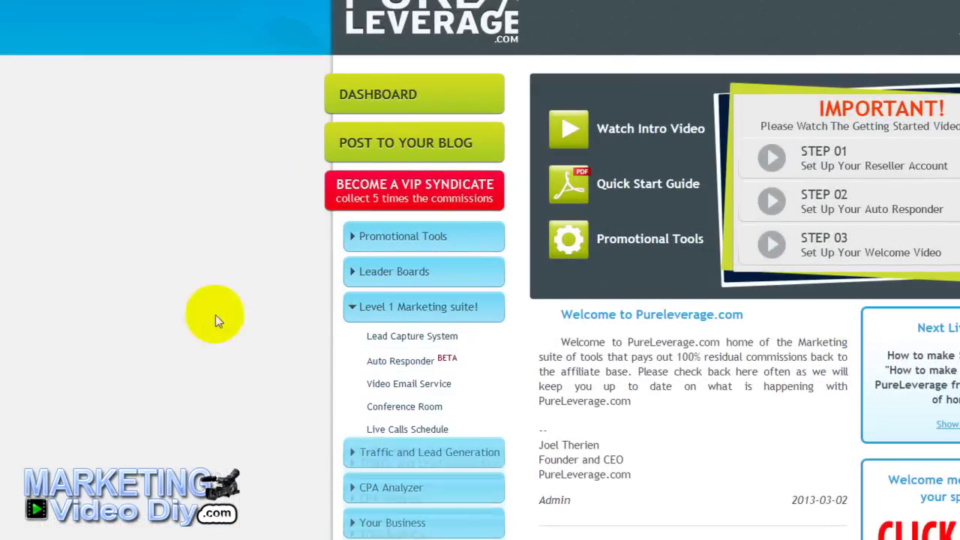
pyautogui.click(401, 364)
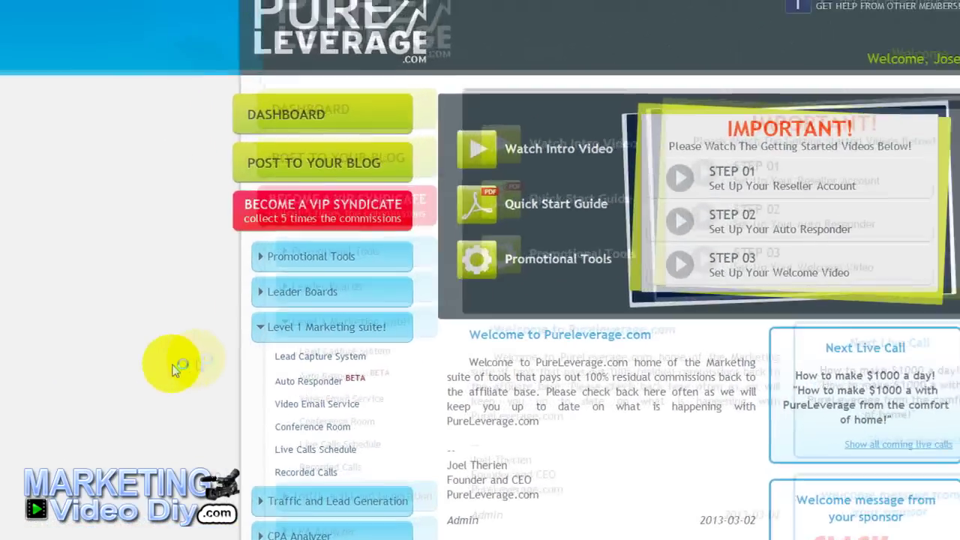
pyautogui.moveTo(359, 140)
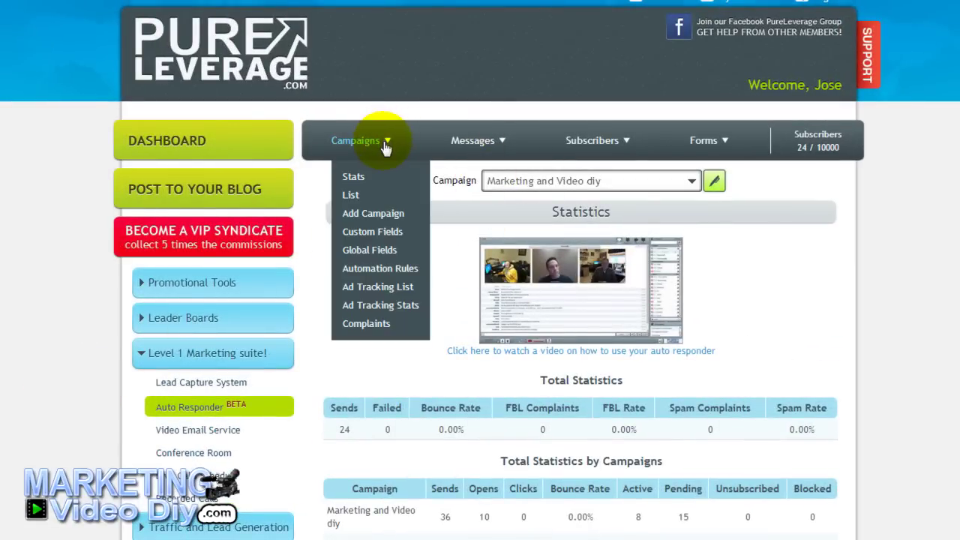
pyautogui.click(371, 216)
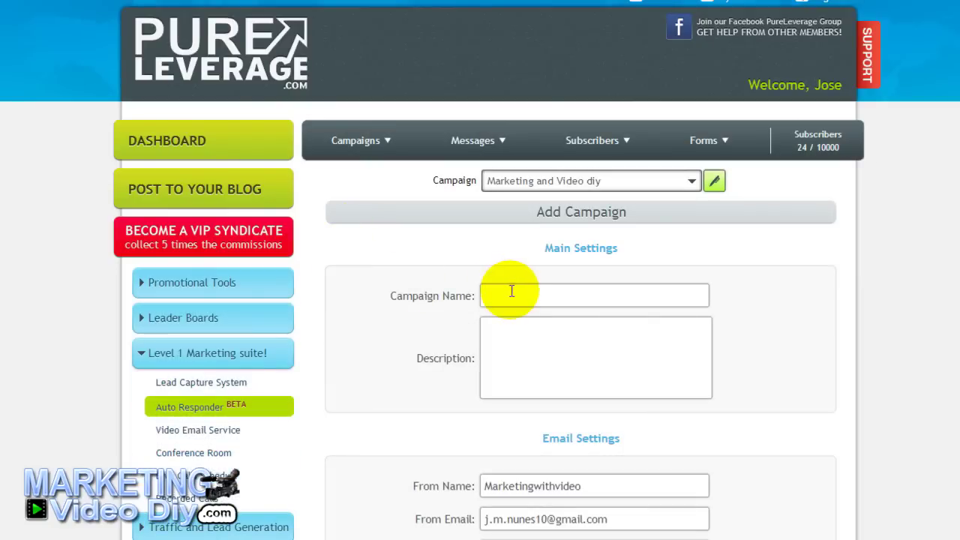
# - Name the campaign 'Business 1' and copy that name into the description
pyautogui.click(515, 297)
pyautogui.write('Business 1')
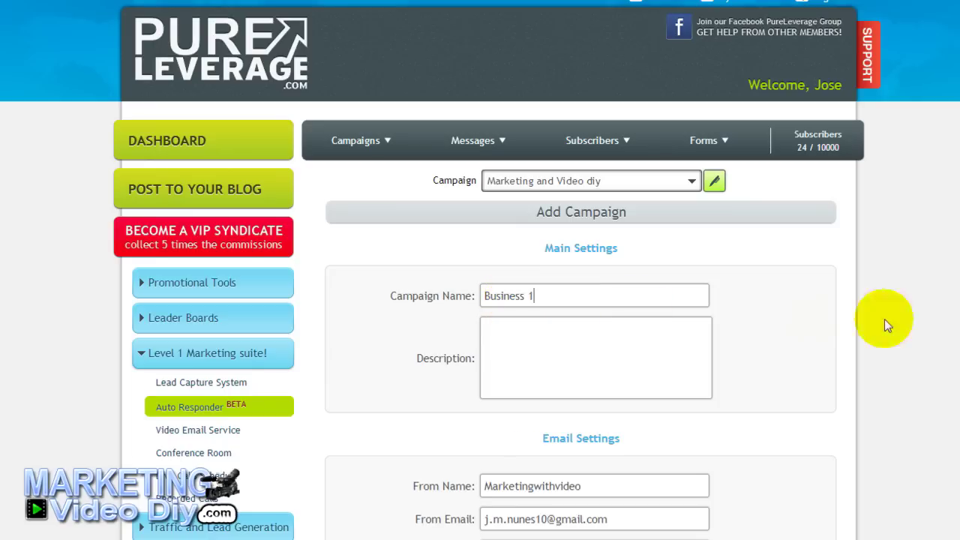
pyautogui.moveTo(587, 290); pyautogui.dragTo(482, 298)
pyautogui.rightClick(482, 296)
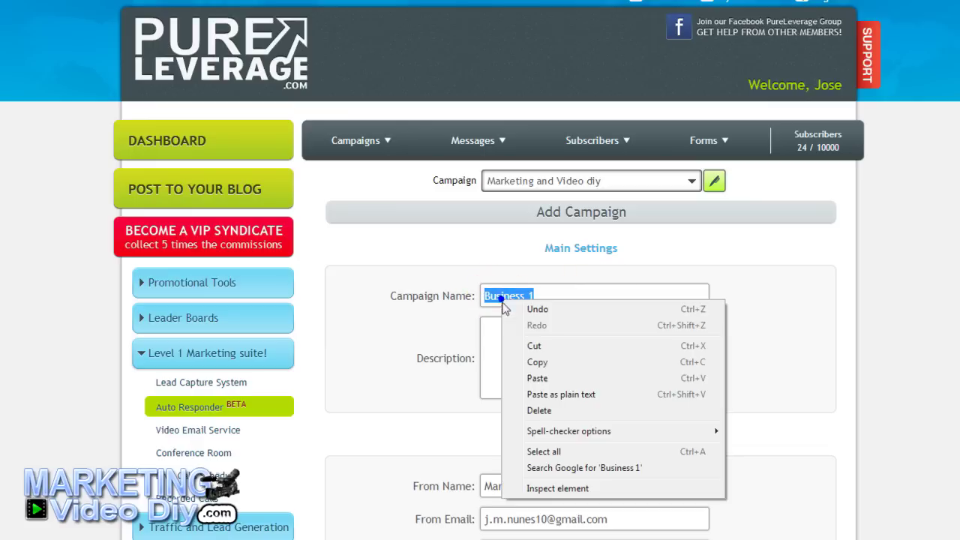
pyautogui.click(574, 305)
pyautogui.click(554, 351)
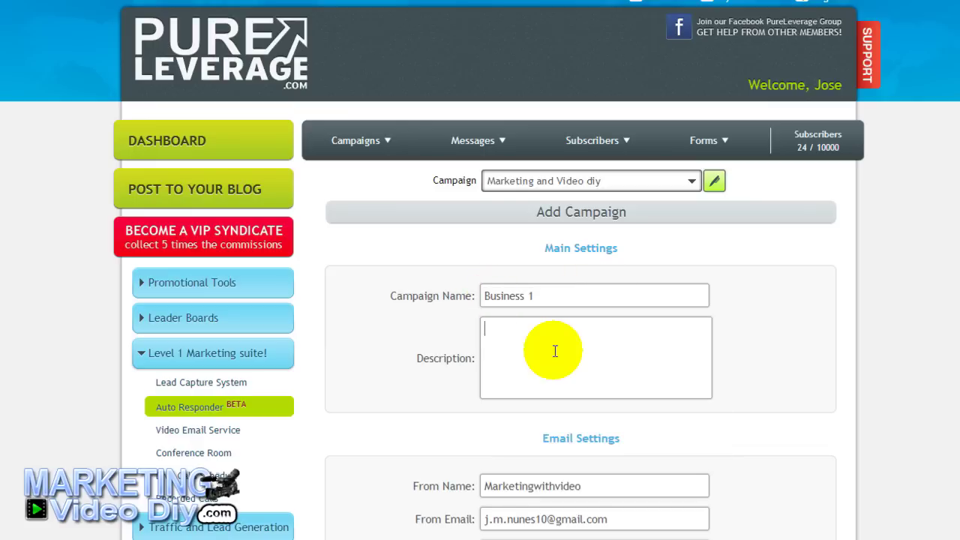
pyautogui.rightClick(571, 367)
pyautogui.click(637, 443)
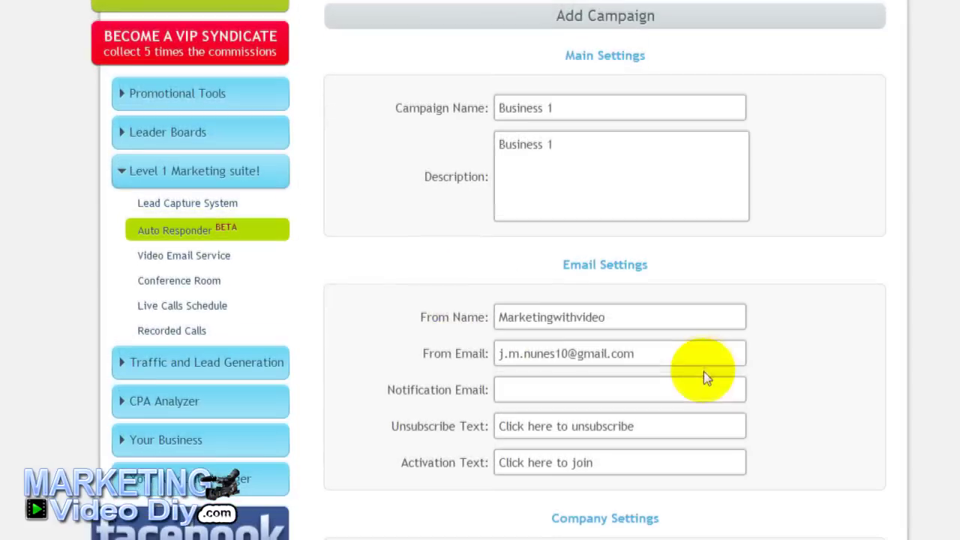
# - Replace the From Name with the saved account name and email via autofill
pyautogui.moveTo(615, 318); pyautogui.dragTo(408, 306)
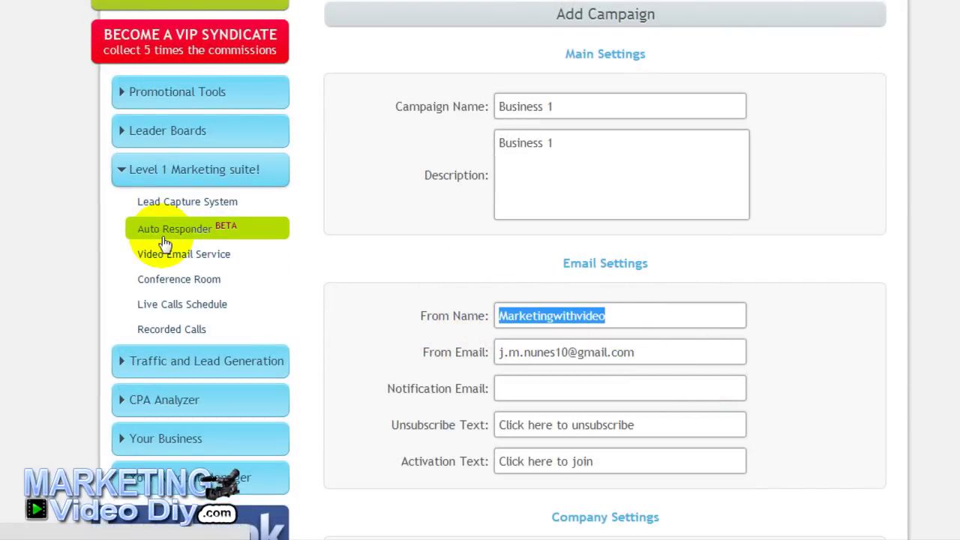
pyautogui.write('Jose Nunes')
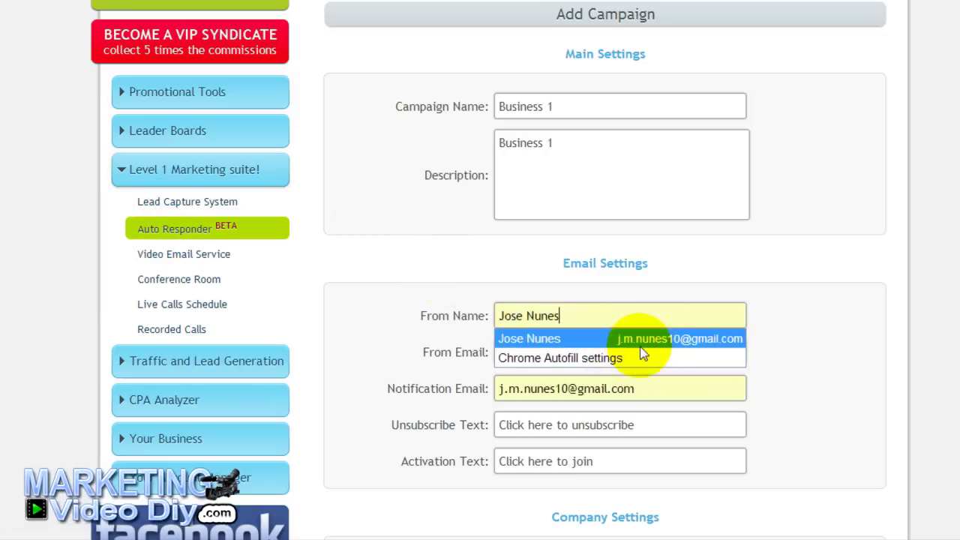
pyautogui.click(592, 341)
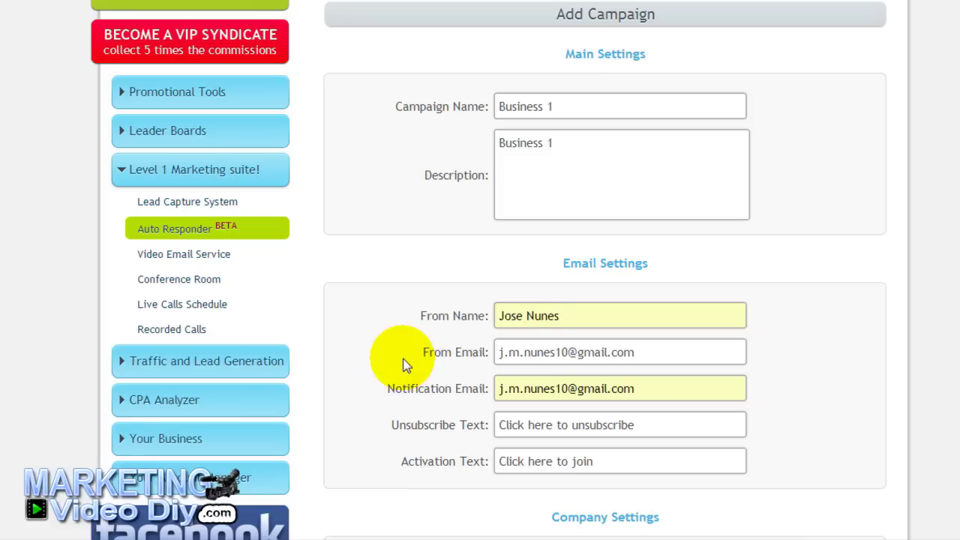
# - Change company name from Kip Marketing to 'Marketing video Diy.com' and enable new-subscriber notifications
pyautogui.scroll(-3, 412, 341)
pyautogui.scroll(-1, 398, 315)
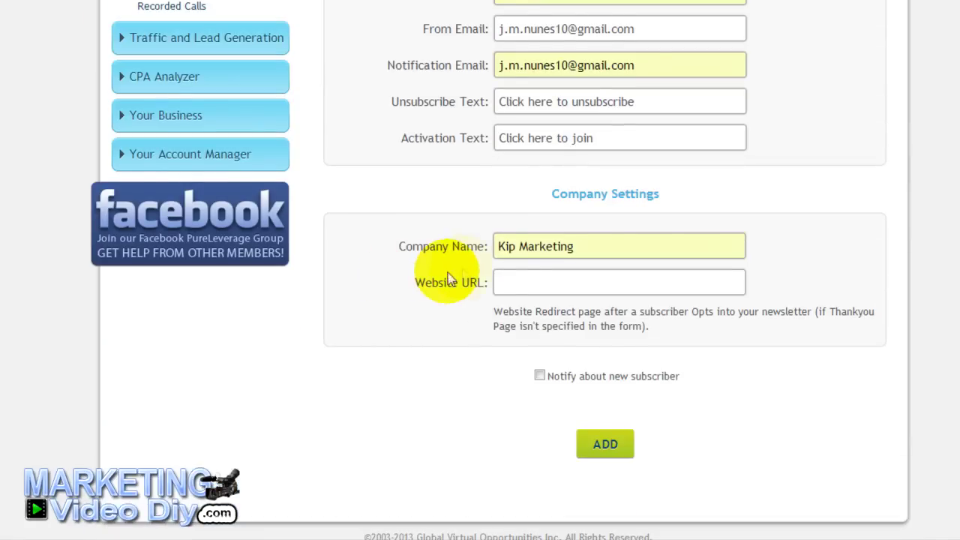
pyautogui.click(592, 247)
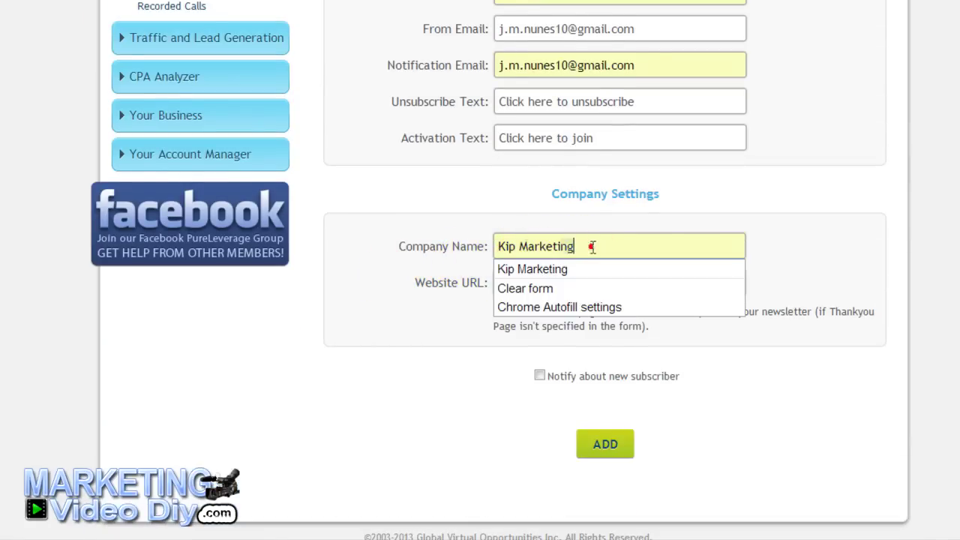
pyautogui.moveTo(591, 246); pyautogui.dragTo(460, 238)
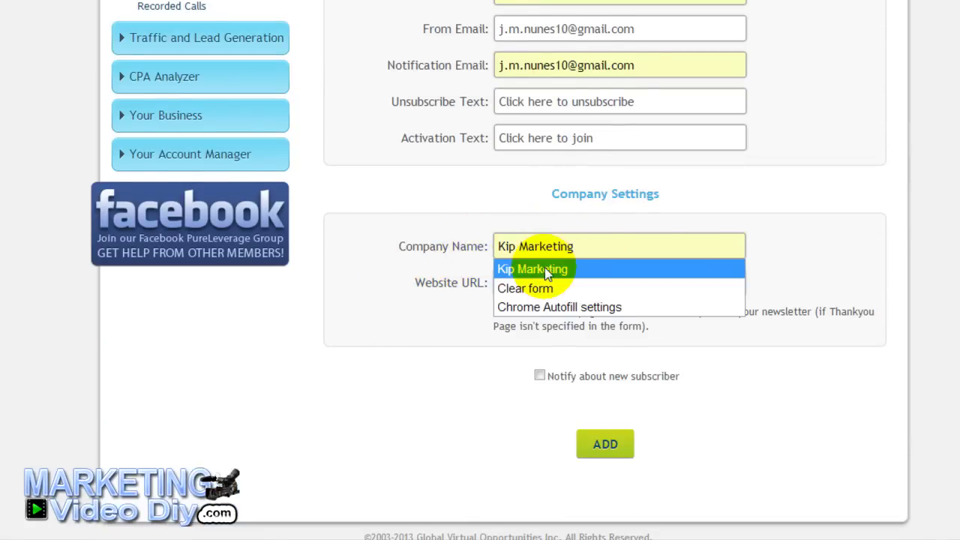
pyautogui.press('BackSpace')
pyautogui.press('BackSpace')
pyautogui.press('BackSpace')
pyautogui.press('BackSpace')
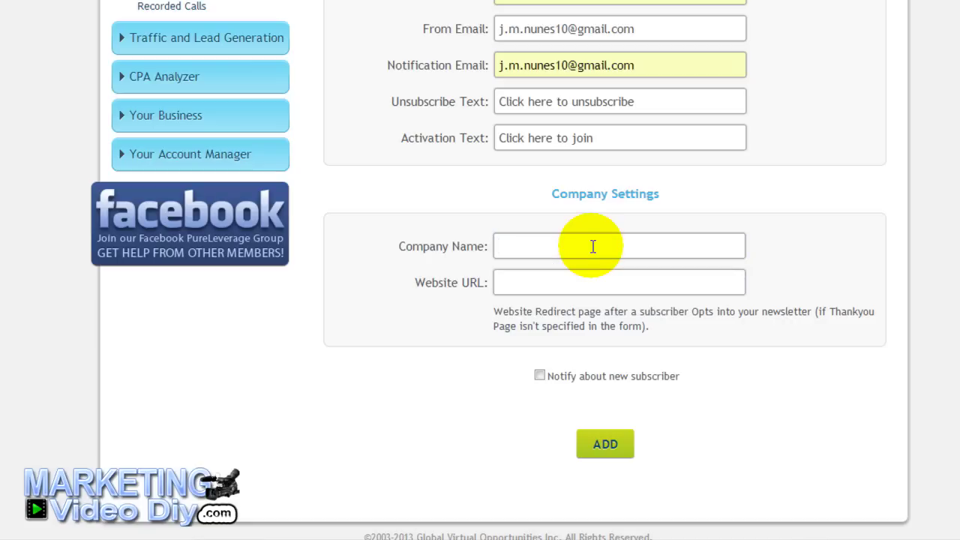
pyautogui.write('Marketing')
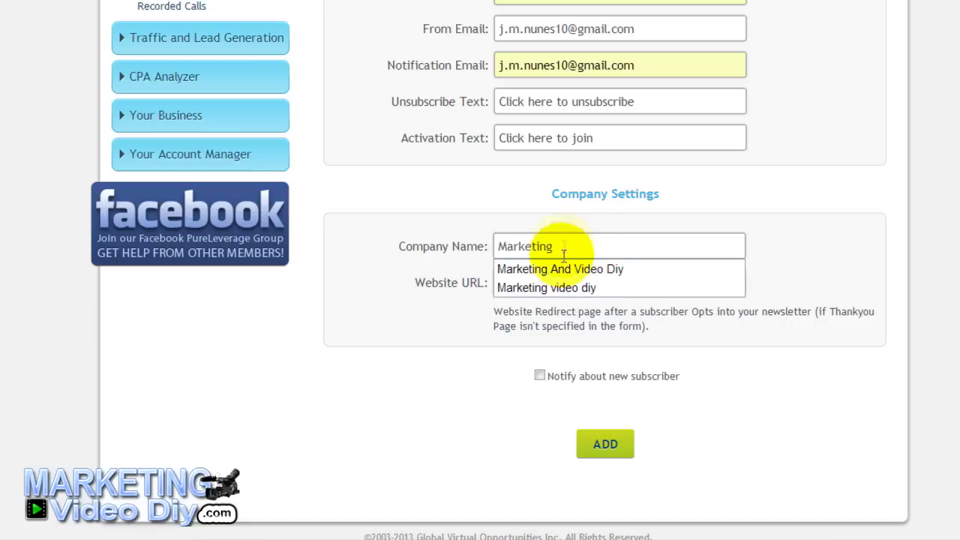
pyautogui.click(555, 287)
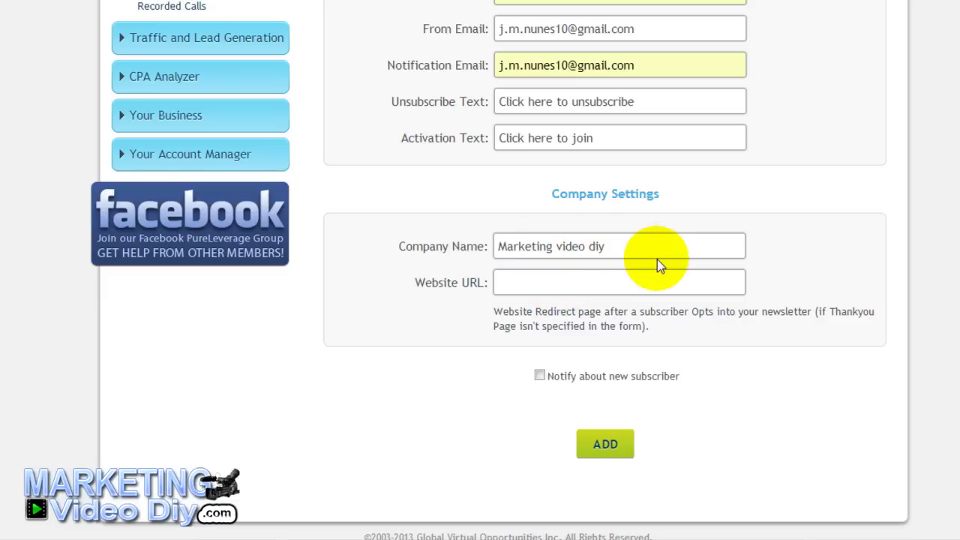
pyautogui.write('.com')
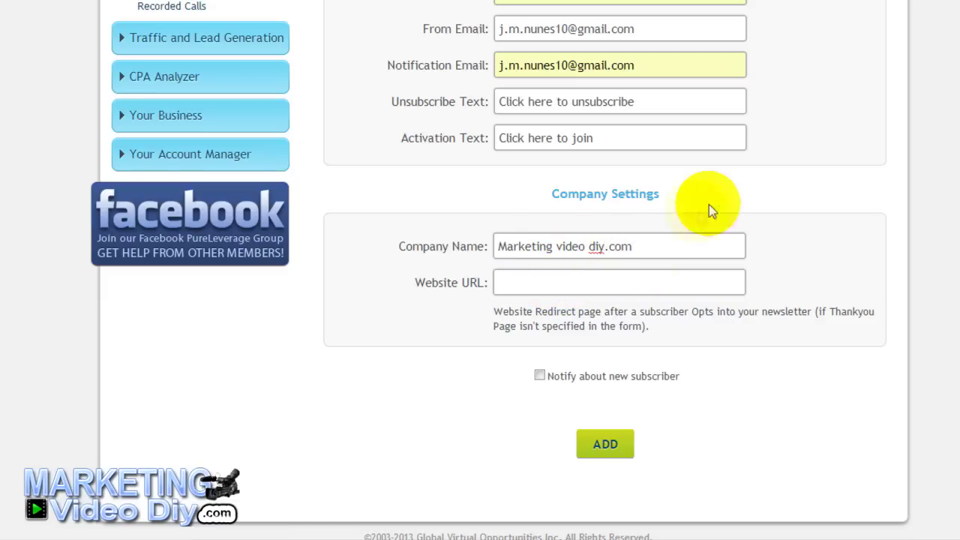
pyautogui.click(598, 245)
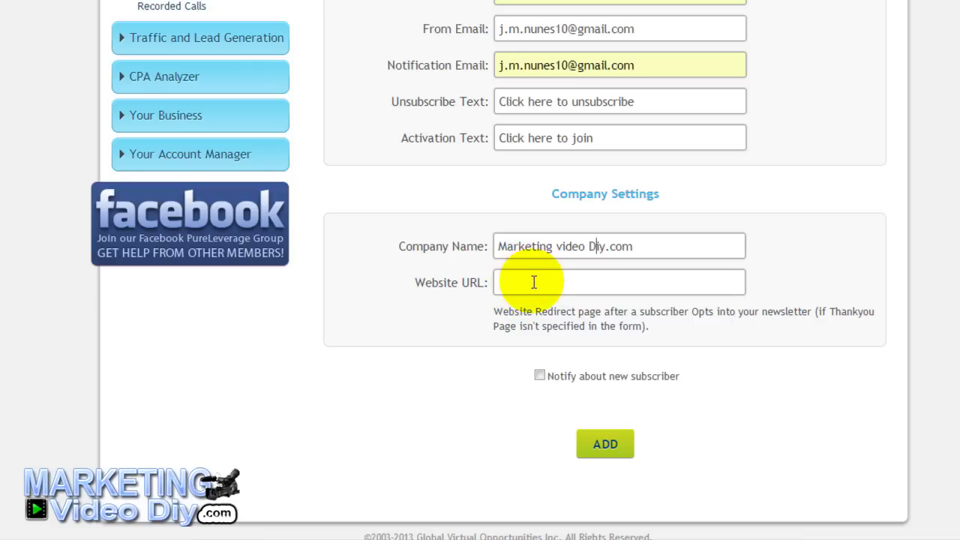
pyautogui.click(539, 375)
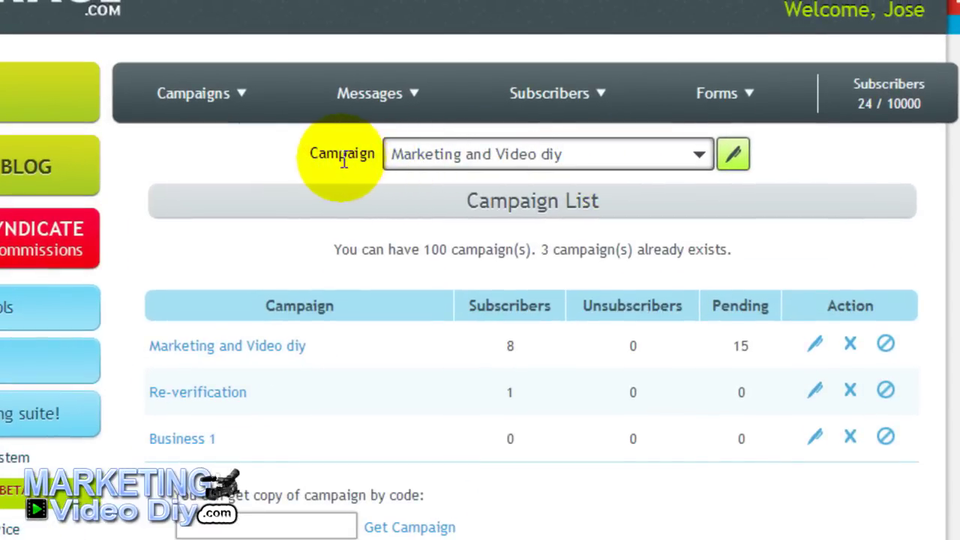
# - Pick Business 1 in the Campaign dropdown and begin a new opt-in form
pyautogui.click(696, 155)
pyautogui.click(632, 184)
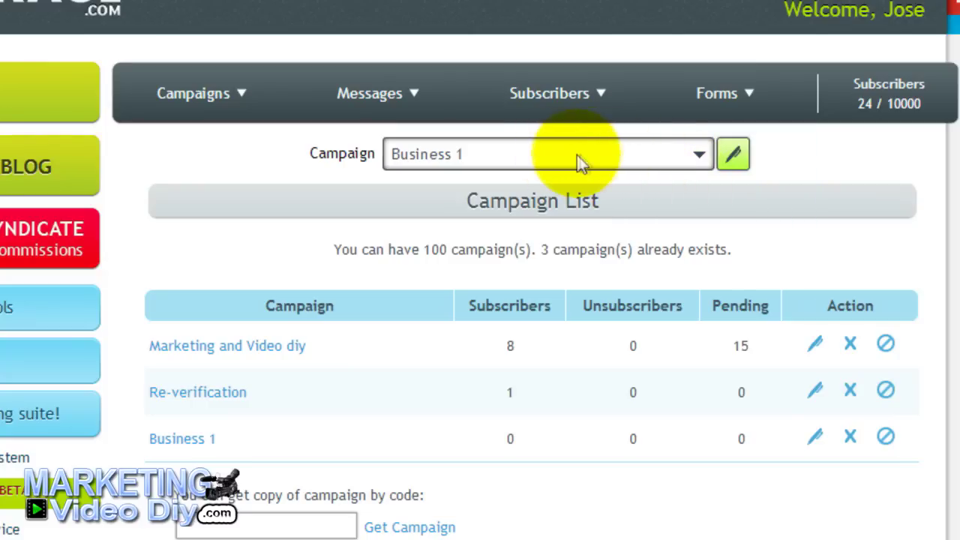
pyautogui.moveTo(723, 93)
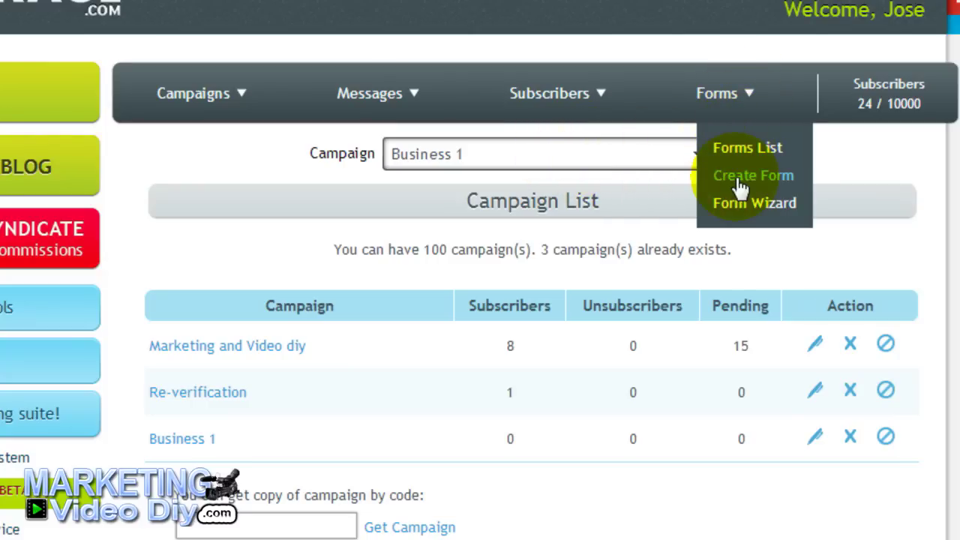
pyautogui.click(742, 177)
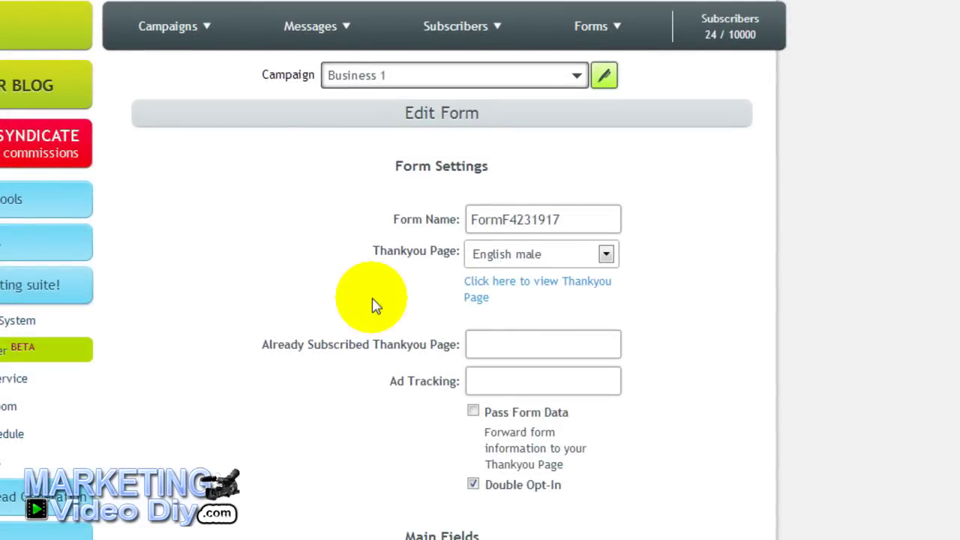
# - Have the form collect one required Full Name field, not separate first/last names, then create it
pyautogui.scroll(-2, 315, 322)
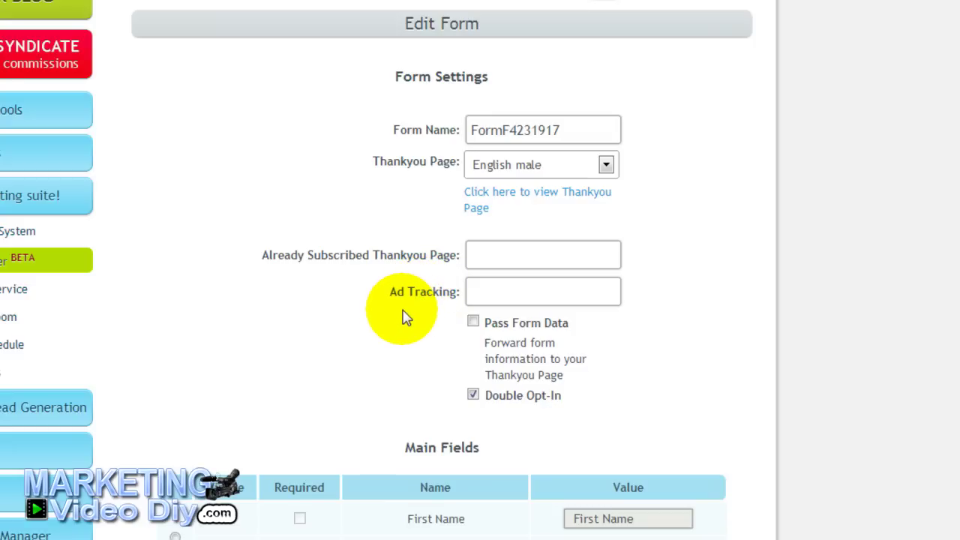
pyautogui.scroll(-2, 405, 300)
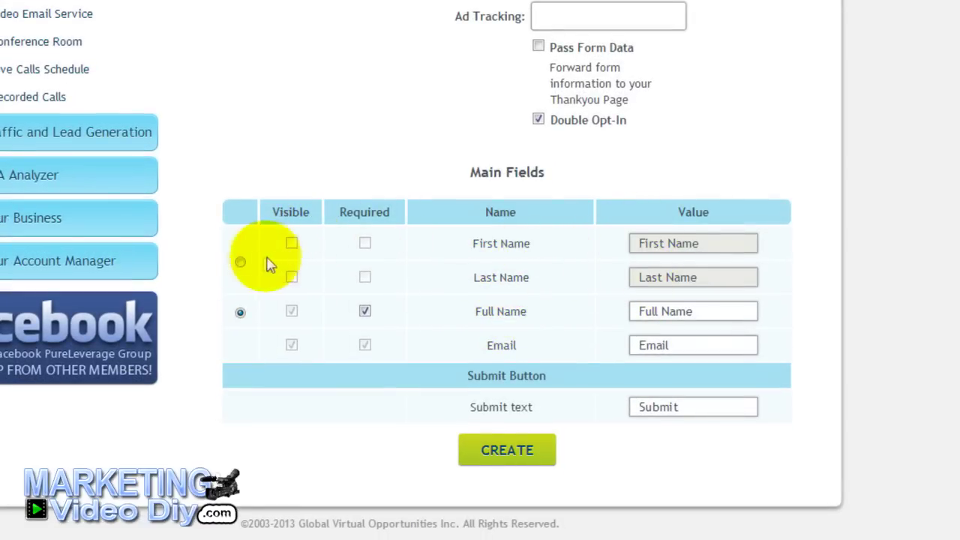
pyautogui.click(240, 262)
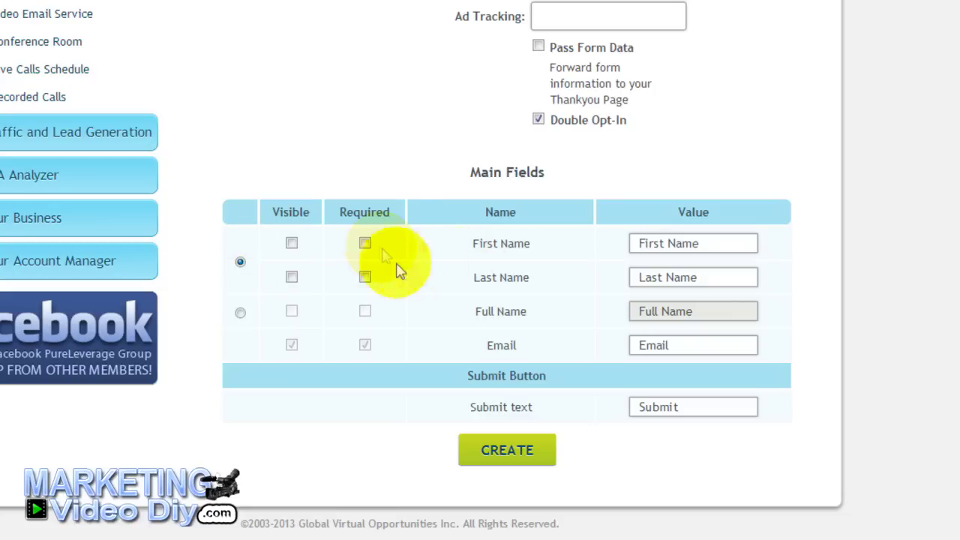
pyautogui.click(365, 243)
pyautogui.click(365, 277)
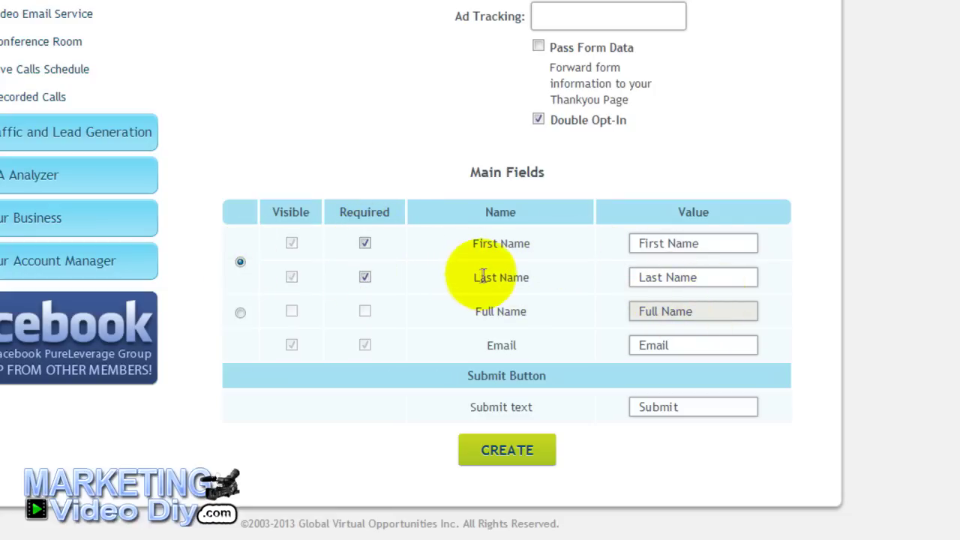
pyautogui.click(240, 262)
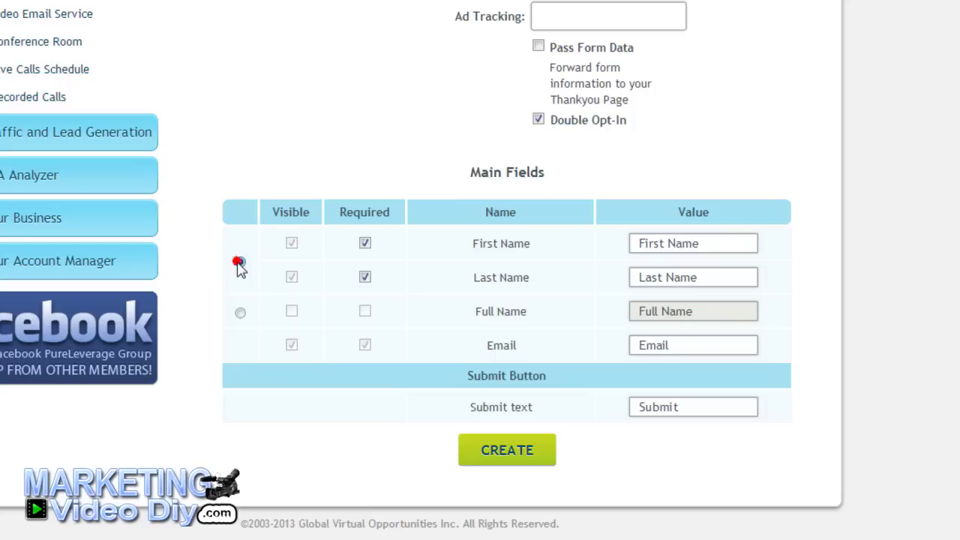
pyautogui.click(364, 243)
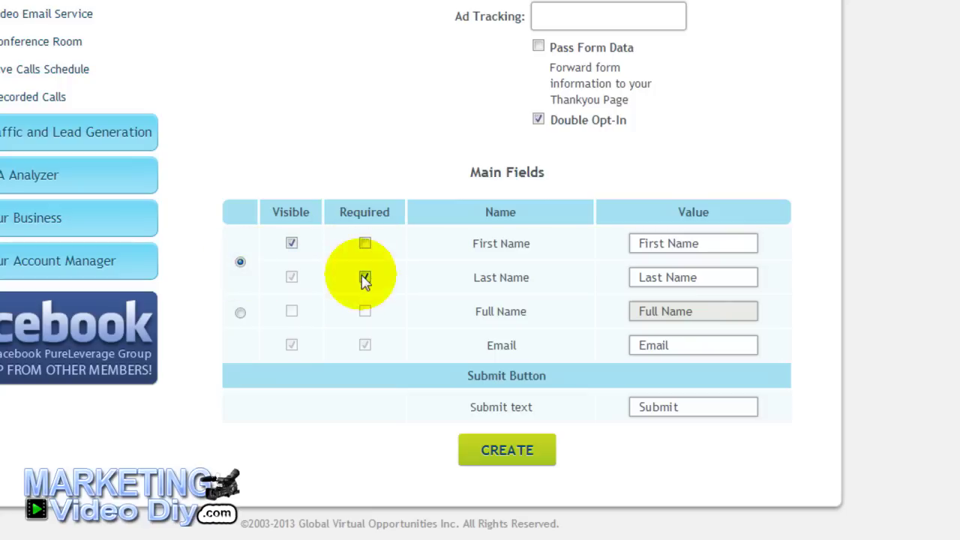
pyautogui.click(365, 277)
pyautogui.click(240, 313)
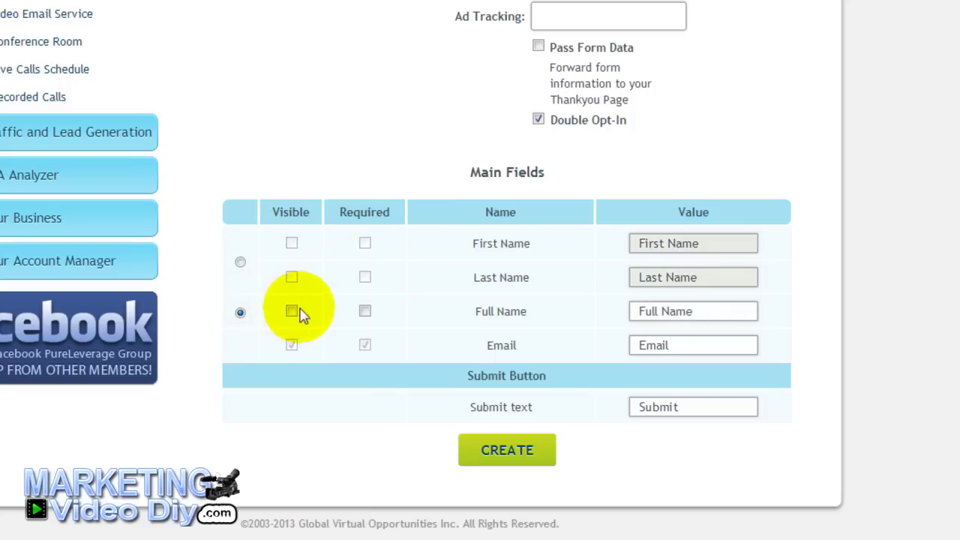
pyautogui.click(364, 312)
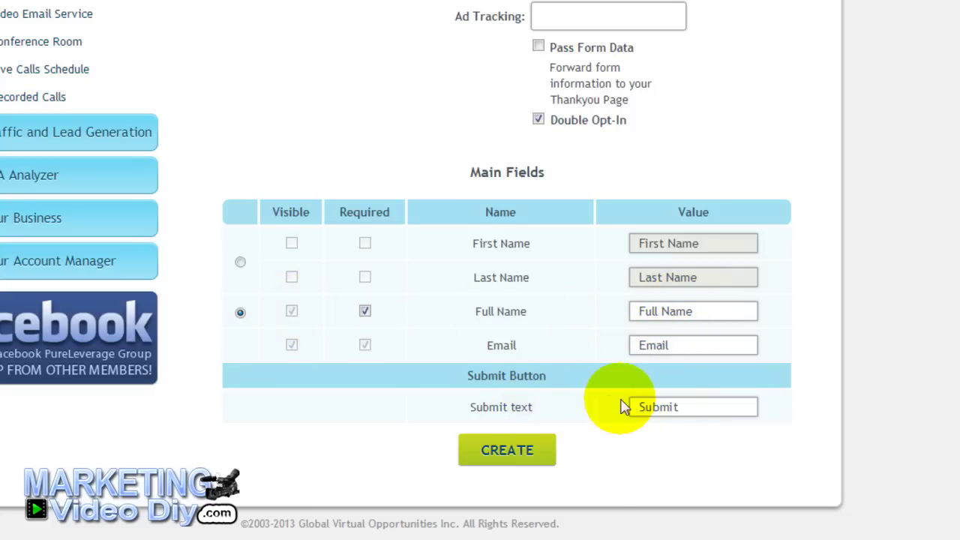
pyautogui.click(509, 453)
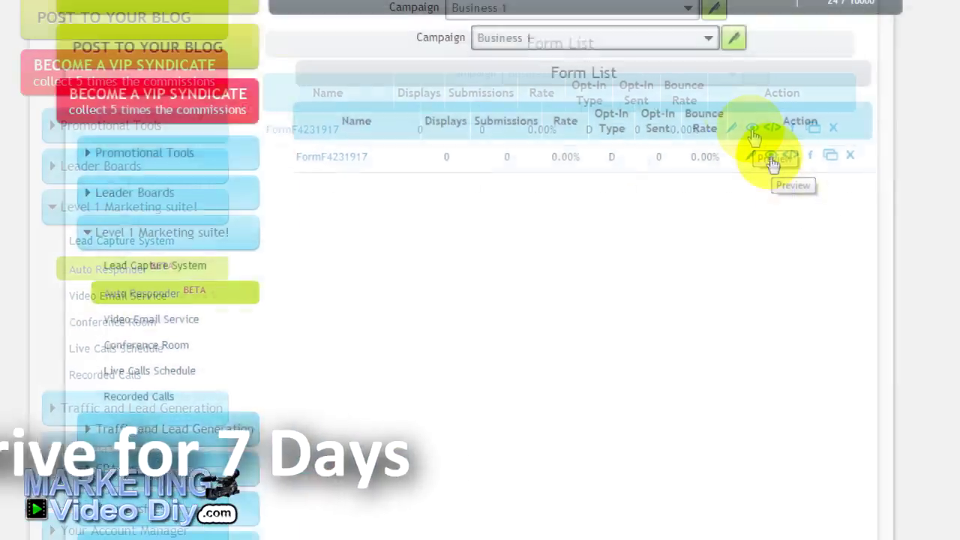
# - Preview the FormF4231917 opt-in form, then copy its full HTML embed code
pyautogui.click(709, 67)
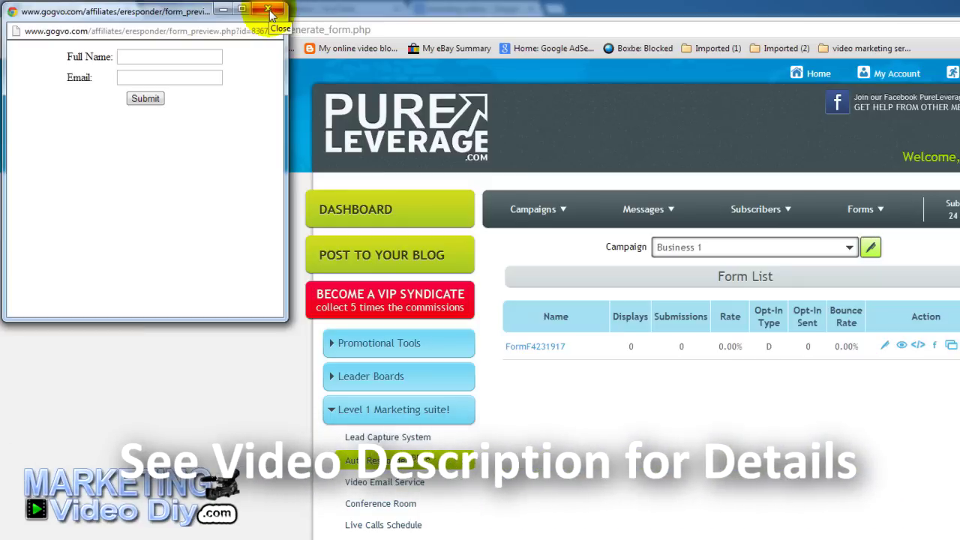
pyautogui.click(268, 10)
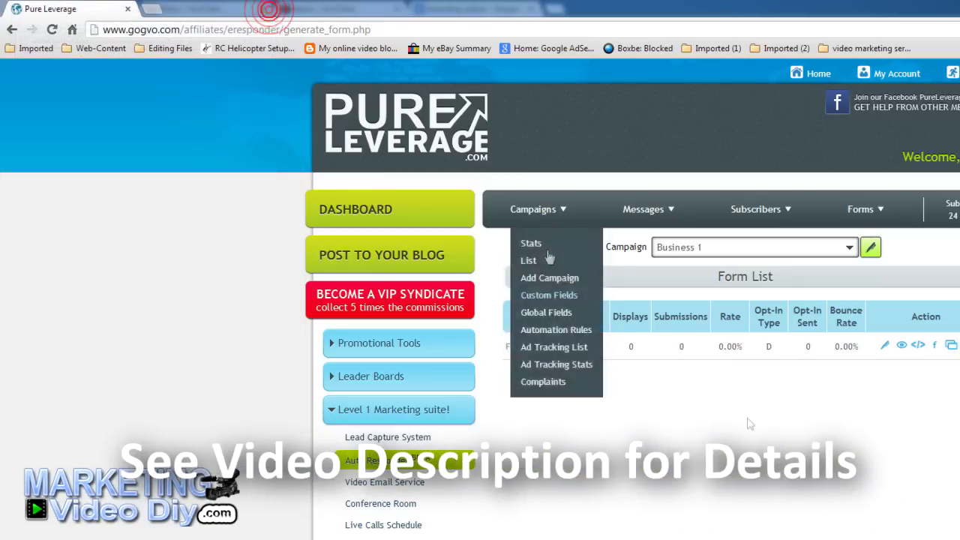
pyautogui.click(917, 345)
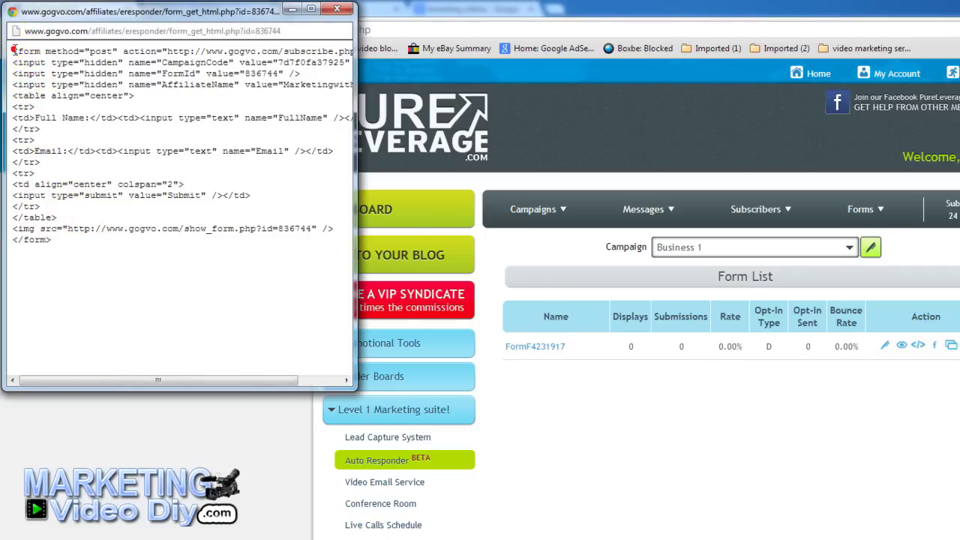
pyautogui.moveTo(12, 49); pyautogui.dragTo(67, 239)
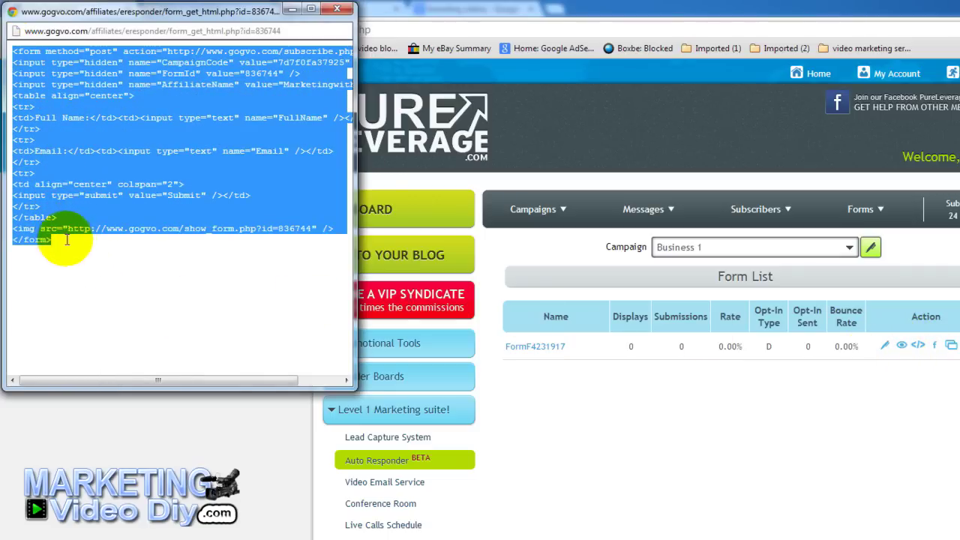
pyautogui.rightClick(46, 120)
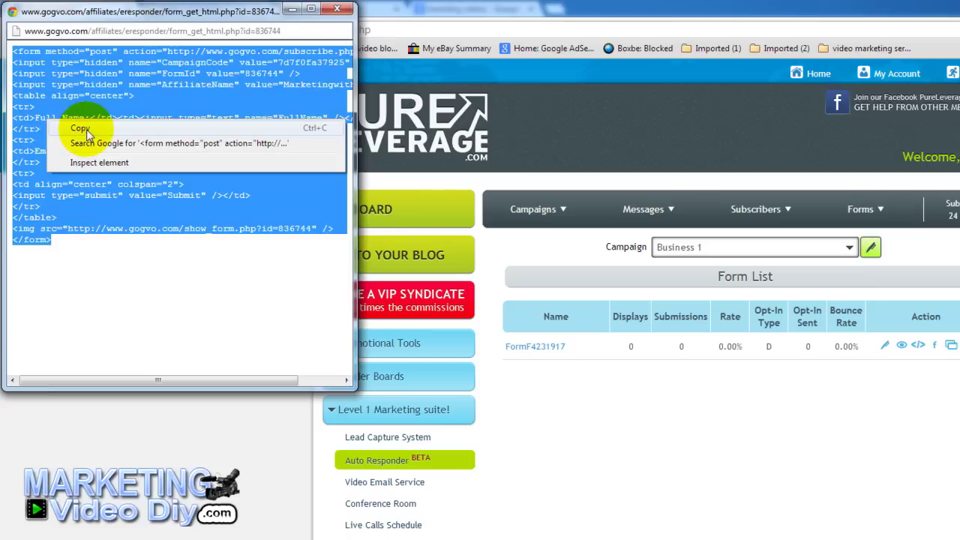
pyautogui.click(81, 129)
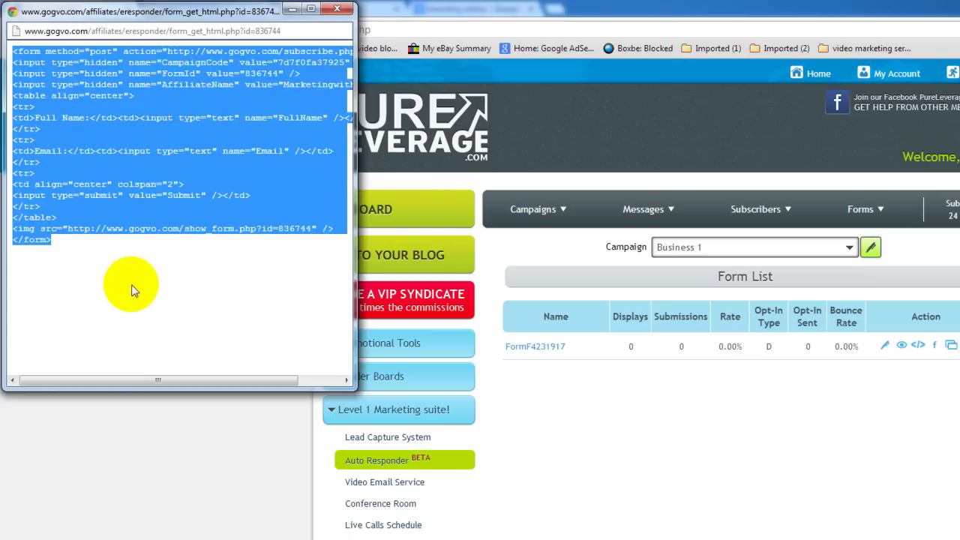